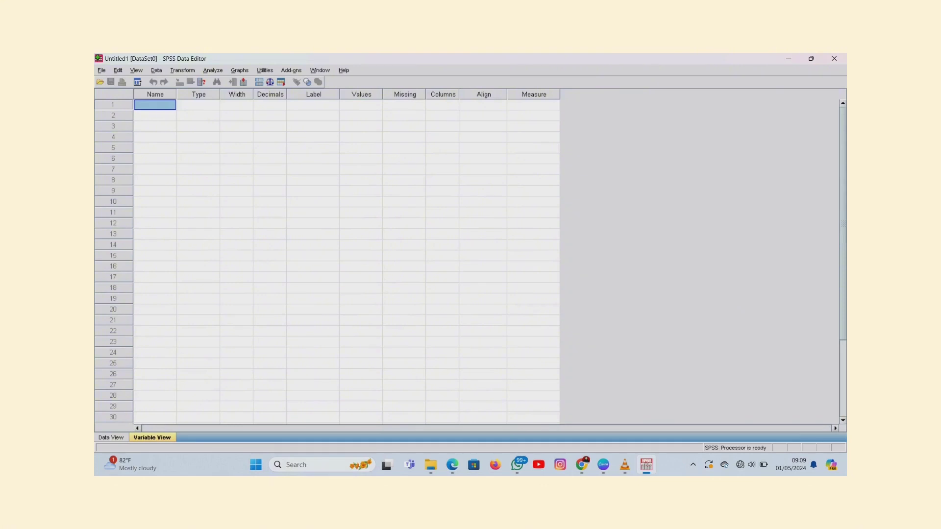
# Define the first variable with the name Hb and the label Kadar Hb
pyautogui.write('Hb')
pyautogui.click(192, 104)
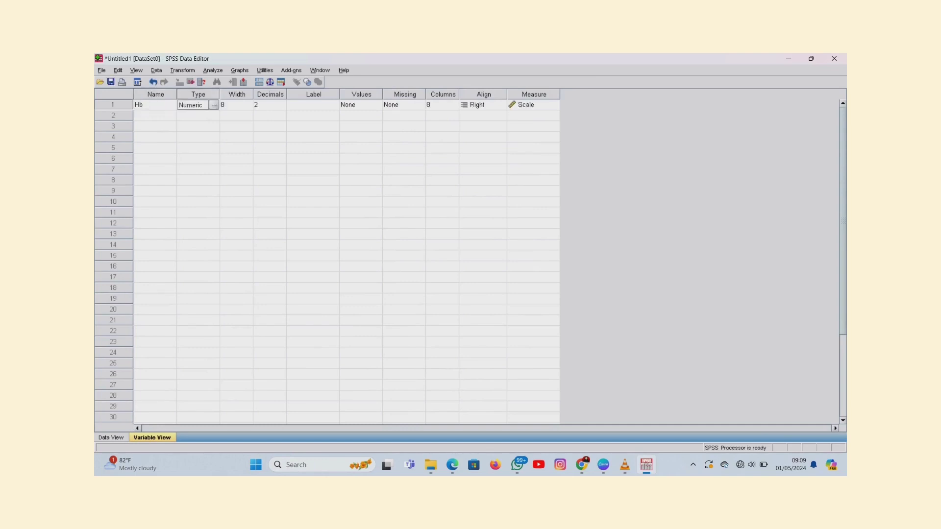
pyautogui.click(312, 105)
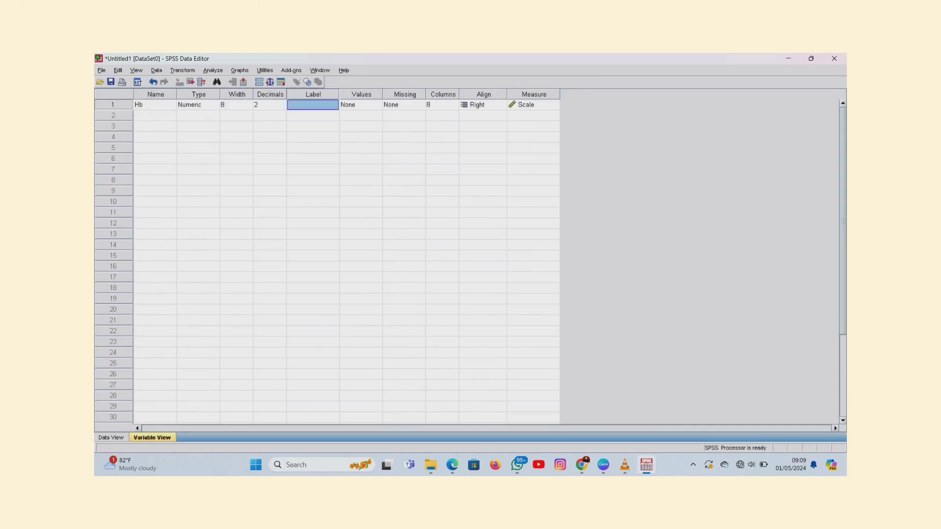
pyautogui.write('Kadar Hb')
pyautogui.click(533, 104)
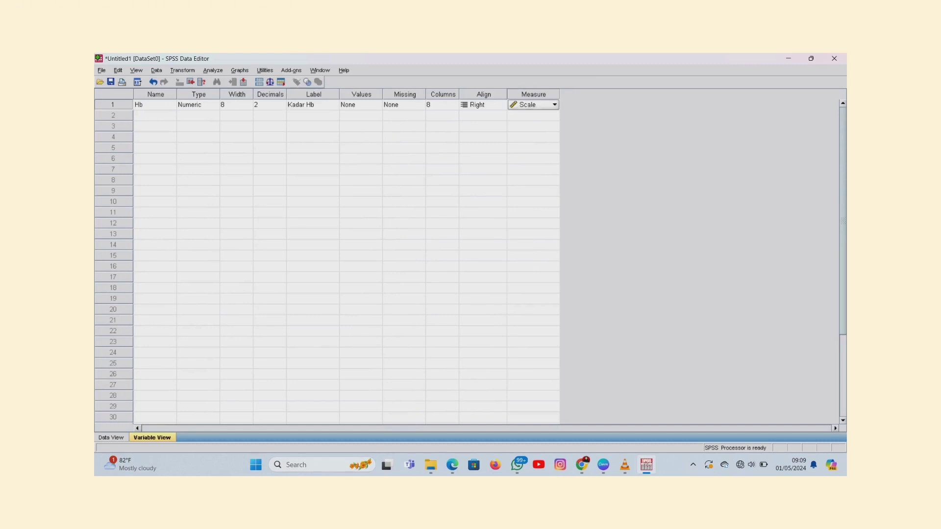
# In the data sheet, enter 10.10, 9.80, 11.1 and 10.2 as the Hb values of cases 1 to 4
pyautogui.hotkey('ctrl', 't')
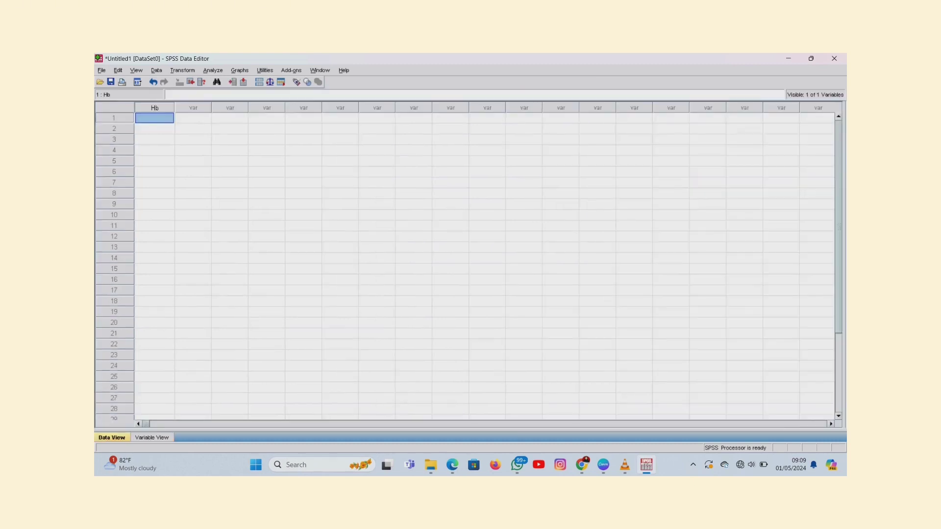
pyautogui.click(154, 128)
pyautogui.click(155, 118)
pyautogui.write('10.10')
pyautogui.press('Return')
pyautogui.write('9')
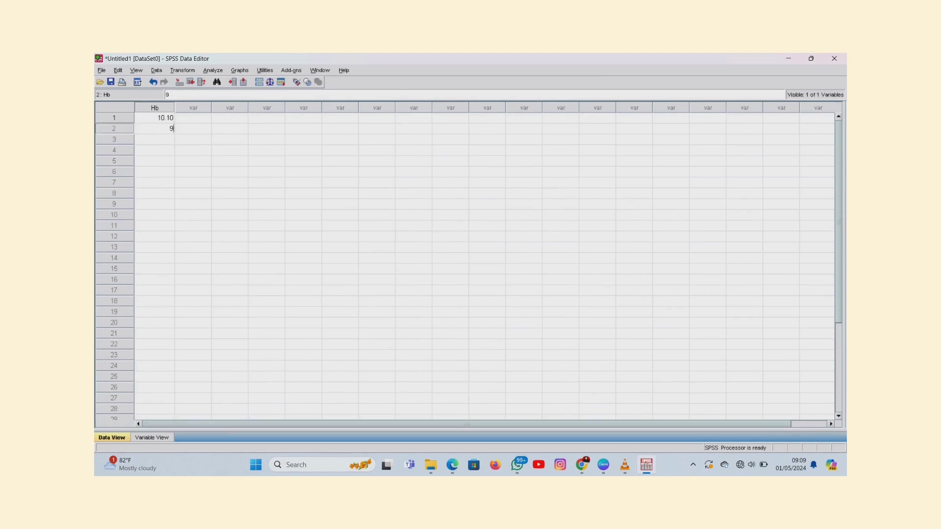
pyautogui.write('.80')
pyautogui.press('Return')
pyautogui.write('11.1')
pyautogui.press('Return')
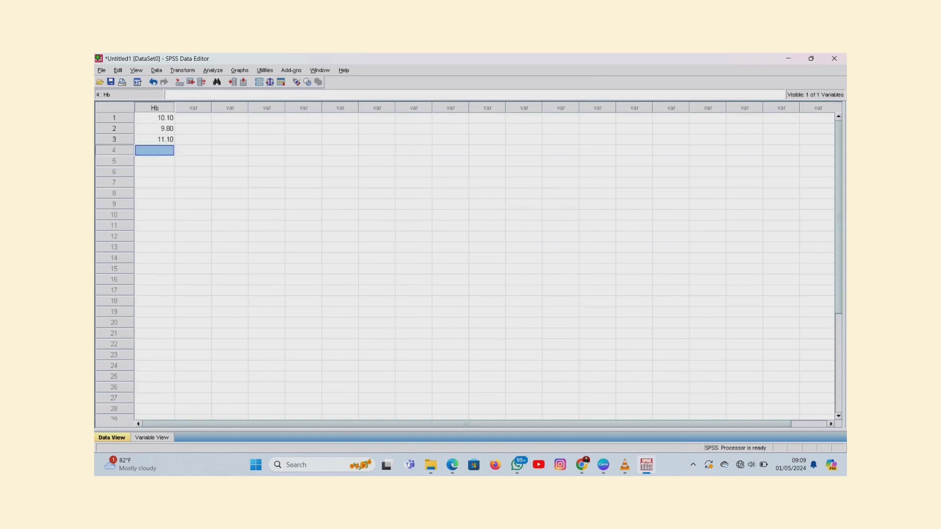
pyautogui.write('10.2')
pyautogui.press('Return')
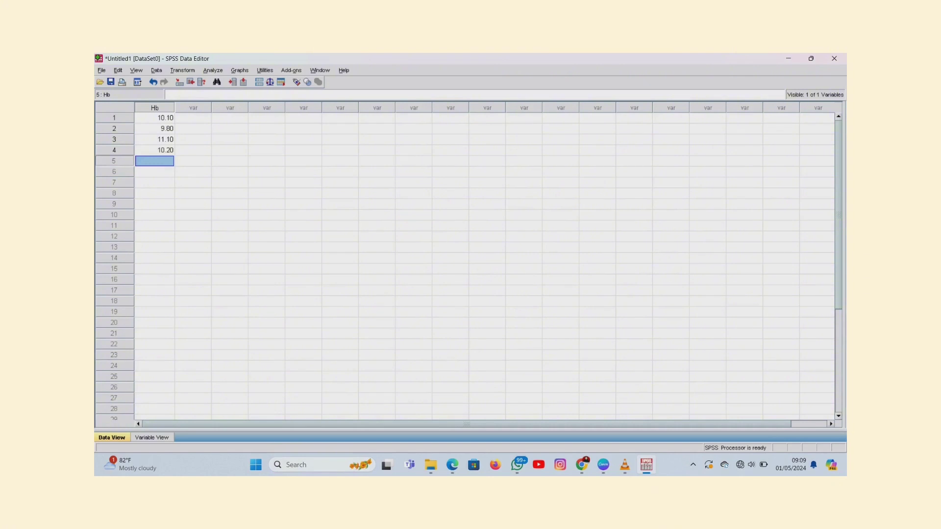
# Enter the Hb values 10.4, 10.2, 12.5, 11.4 and 13.2 for cases 5 to 9
pyautogui.write('10.')
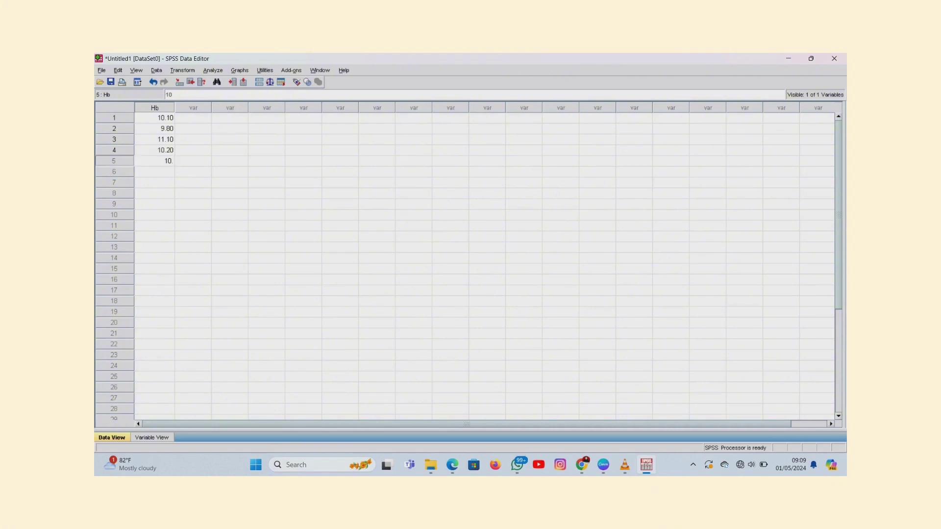
pyautogui.write('4')
pyautogui.press('Return')
pyautogui.write('10.2')
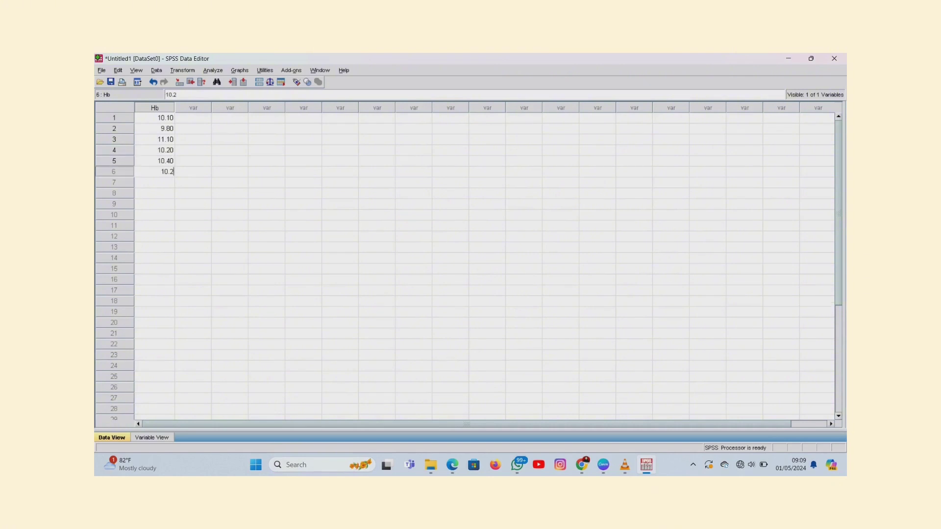
pyautogui.press('Return')
pyautogui.write('12')
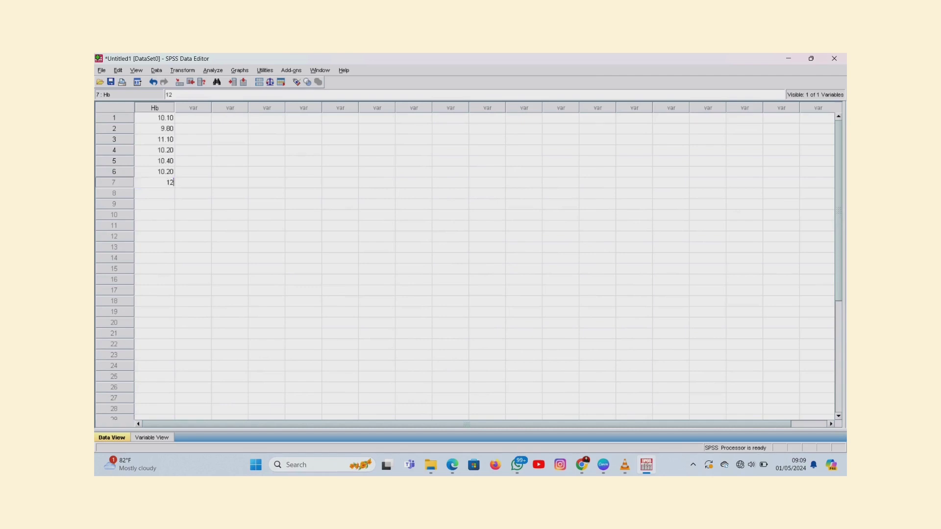
pyautogui.write('.5')
pyautogui.press('Return')
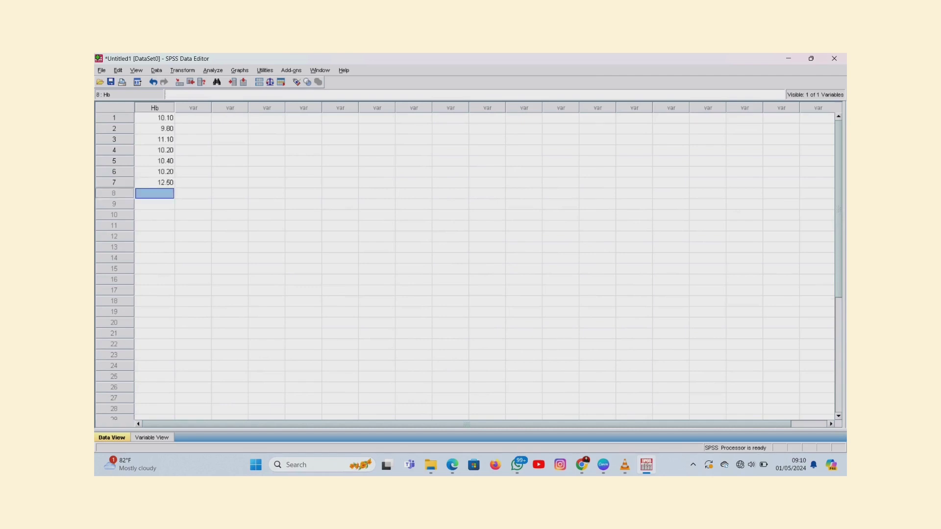
pyautogui.write('11.4')
pyautogui.press('Return')
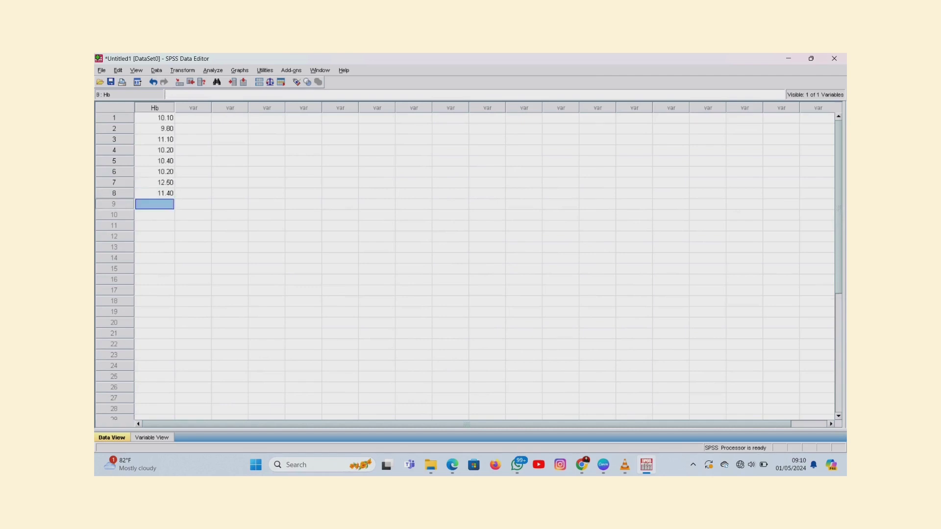
pyautogui.write('13')
pyautogui.press('Return')
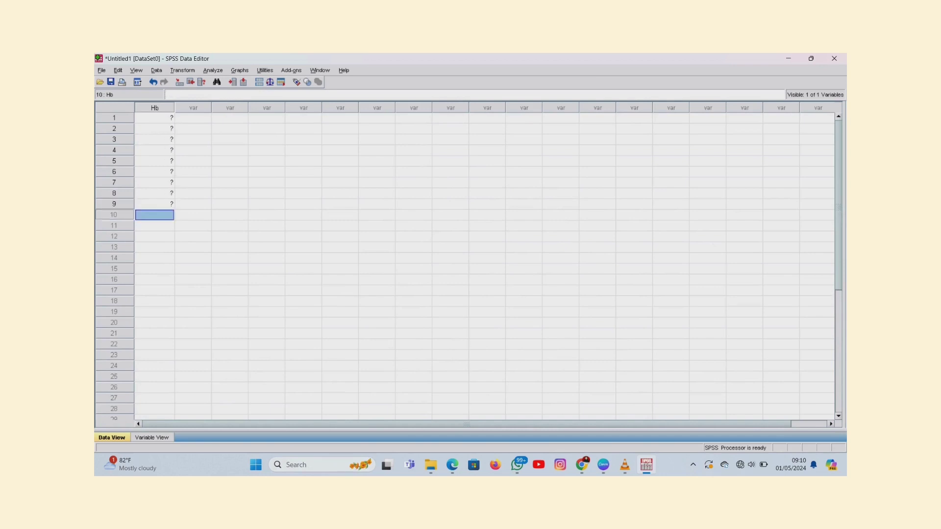
# Enter the Hb values 9.2, 10.10, 10.10 and 10.2 for cases 10 to 13
pyautogui.write('9.')
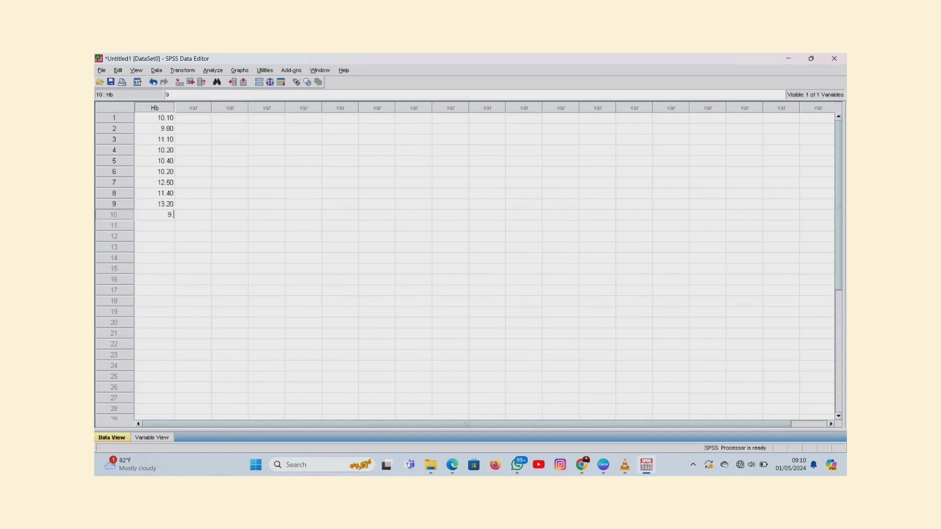
pyautogui.write('2')
pyautogui.press('Return')
pyautogui.write('10.10')
pyautogui.press('Return')
pyautogui.write('10.')
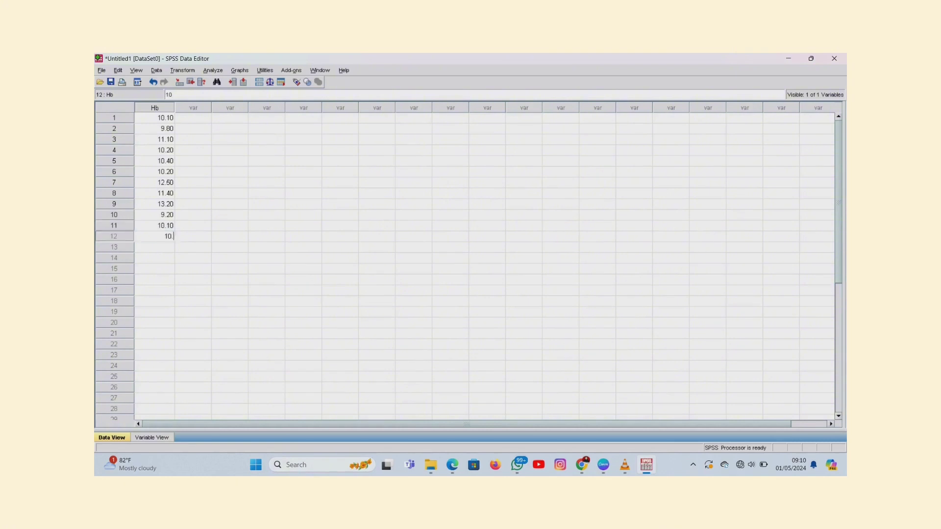
pyautogui.write('10')
pyautogui.press('Return')
pyautogui.write('10.2')
pyautogui.press('Return')
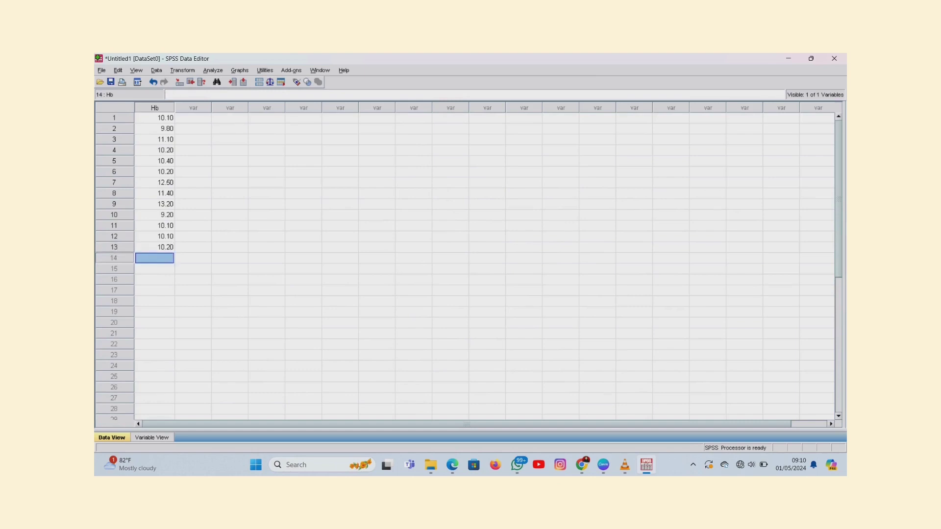
# Enter the Hb value 10.2 for each of cases 14 to 18
pyautogui.write('10.2')
pyautogui.press('Return')
pyautogui.write('10.2')
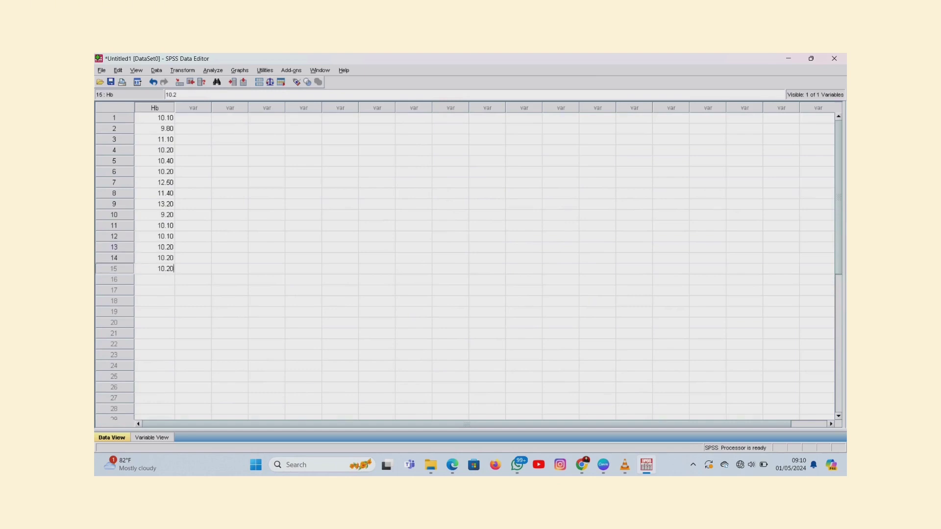
pyautogui.press('Return')
pyautogui.write('10.2')
pyautogui.press('Return')
pyautogui.write('1')
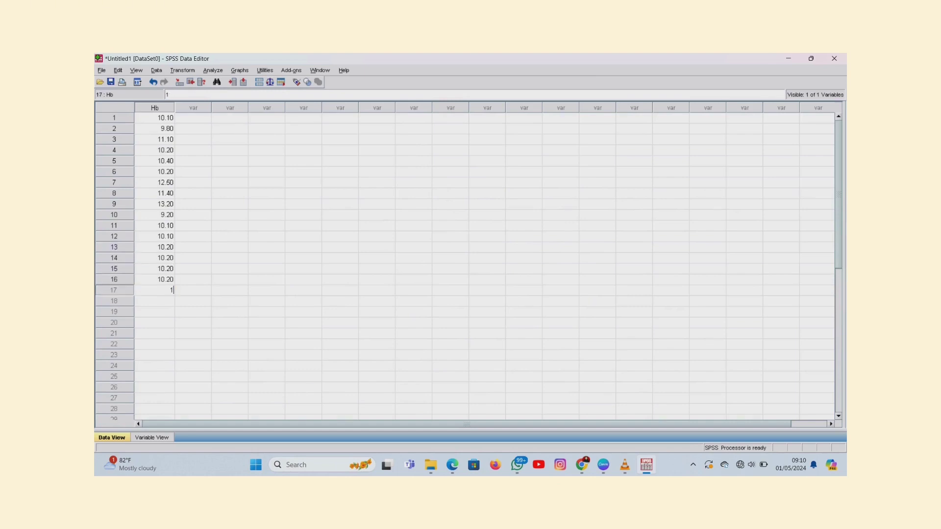
pyautogui.write('0.2')
pyautogui.press('Return')
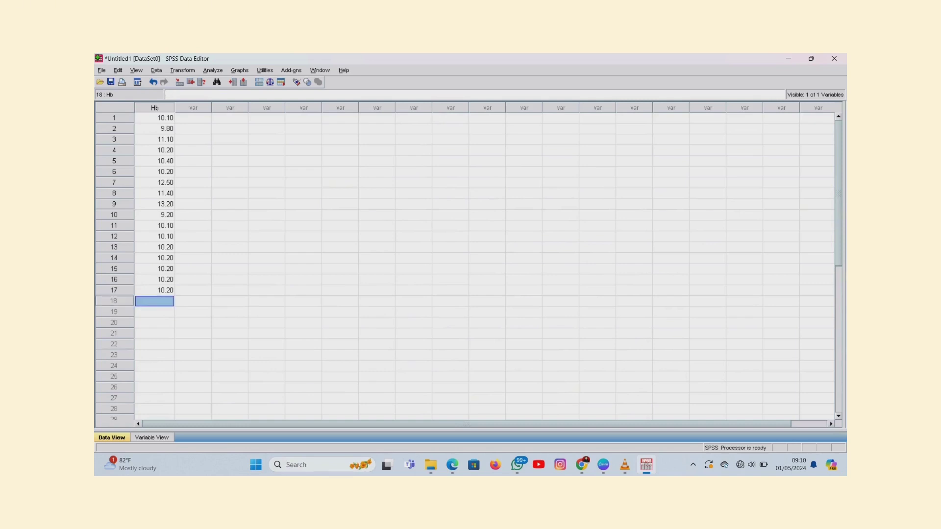
pyautogui.write('10.2')
pyautogui.press('Return')
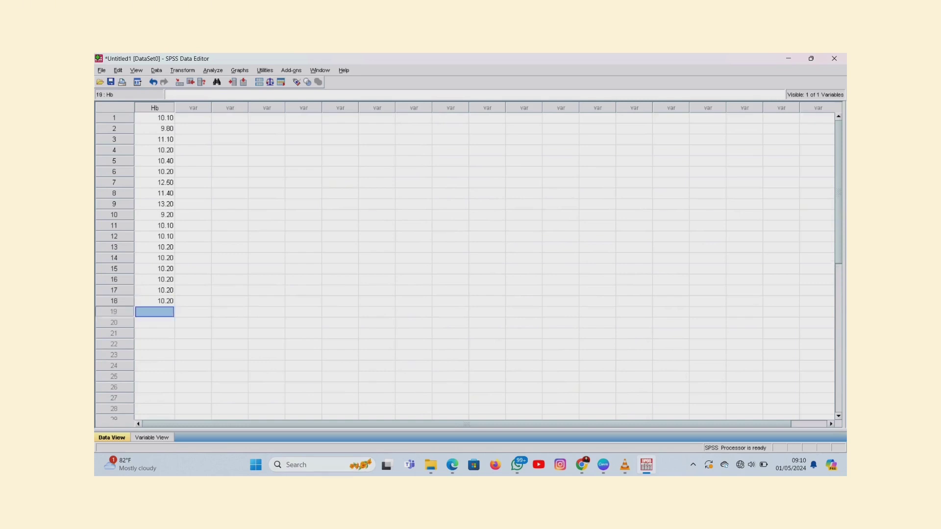
# Complete the Hb data with the value 13.2 for cases 19 and 20
pyautogui.write('13.2')
pyautogui.press('Return')
pyautogui.write('13.2')
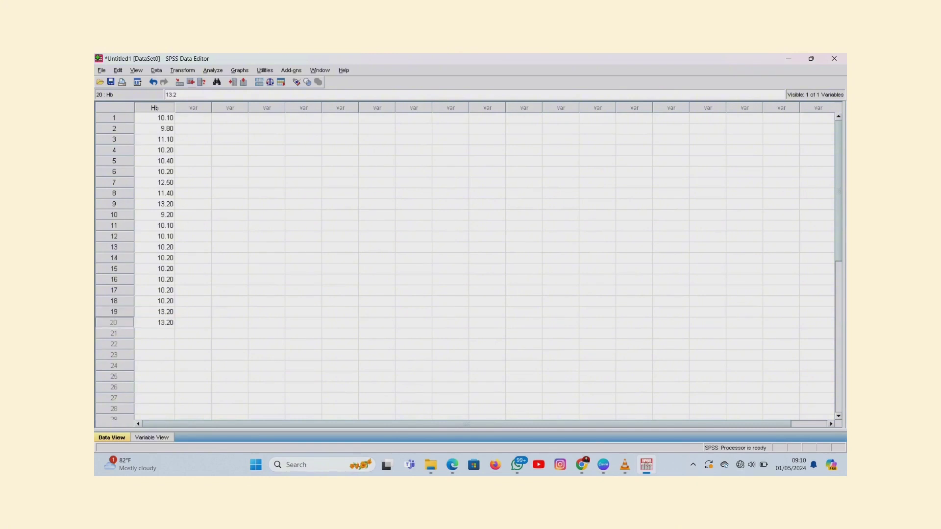
pyautogui.click(154, 118)
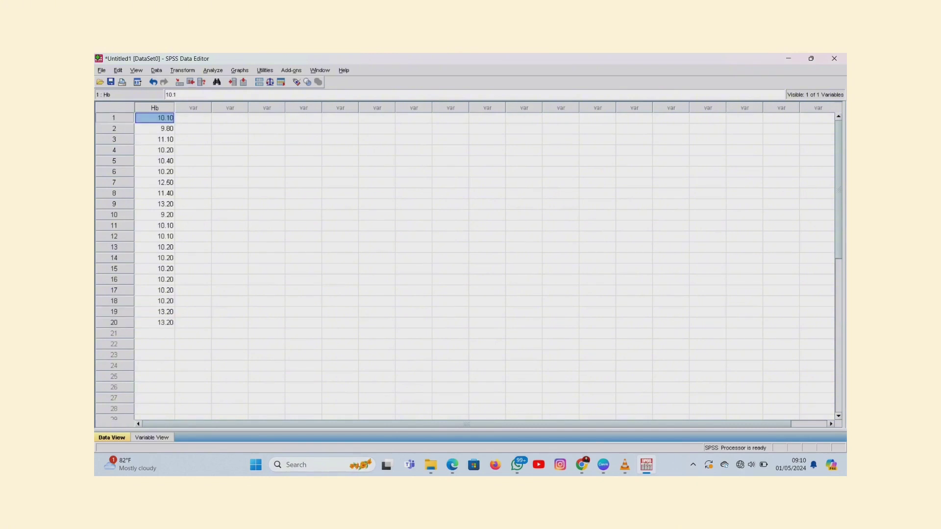
# Set up an Explore analysis with Kadar Hb as the dependent variable
pyautogui.click(213, 70)
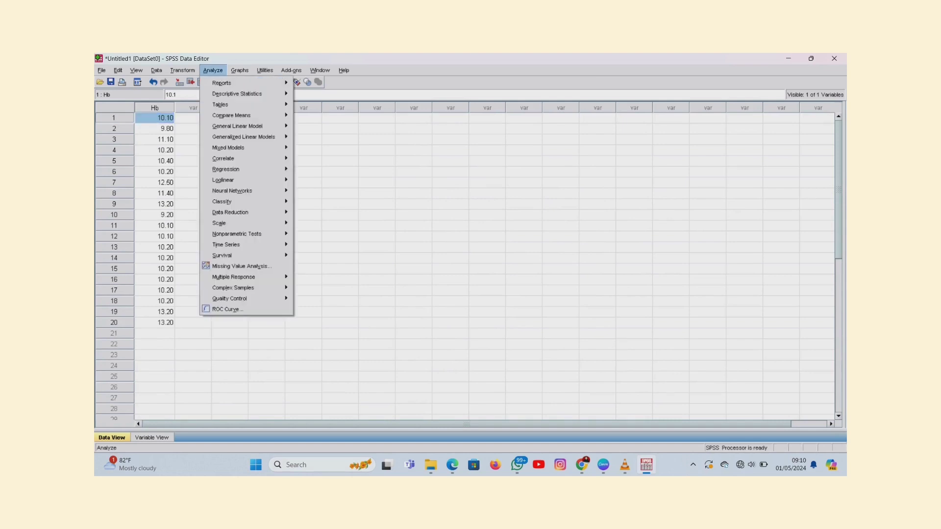
pyautogui.moveTo(237, 94)
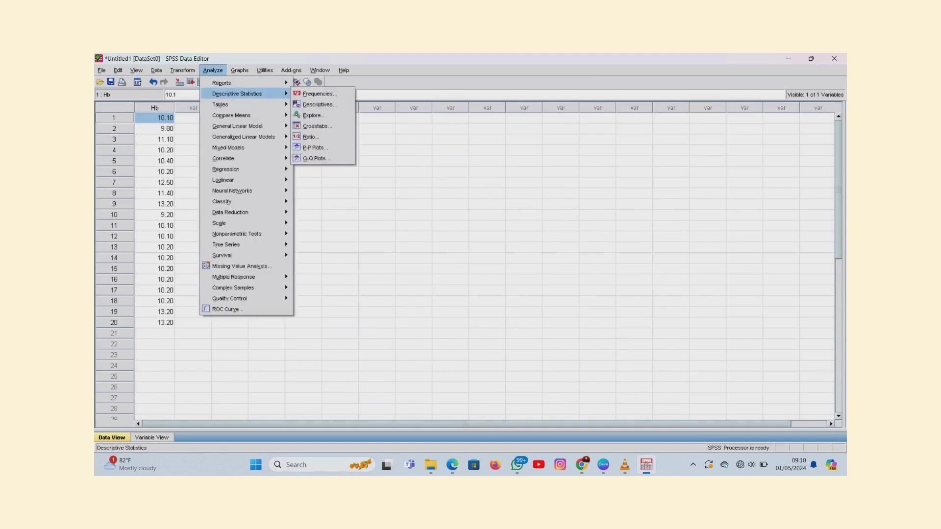
pyautogui.click(314, 115)
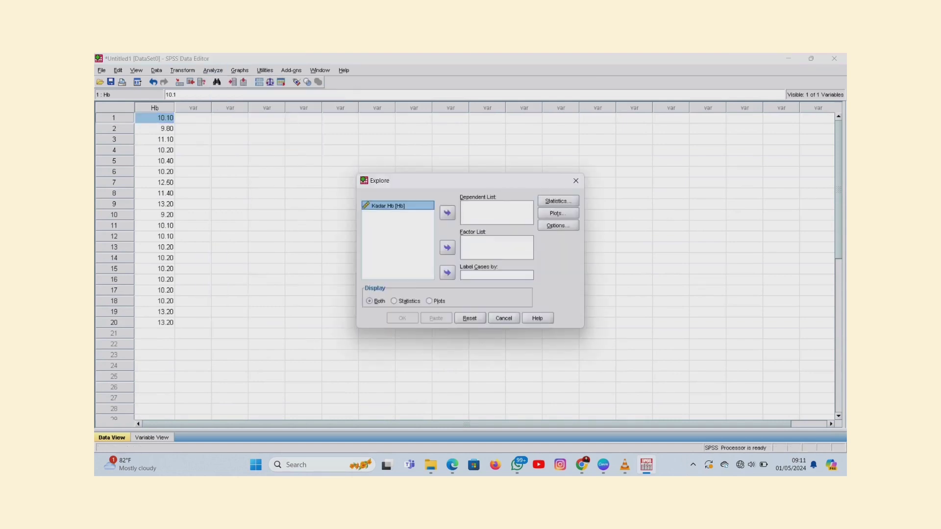
pyautogui.click(387, 205)
pyautogui.click(447, 212)
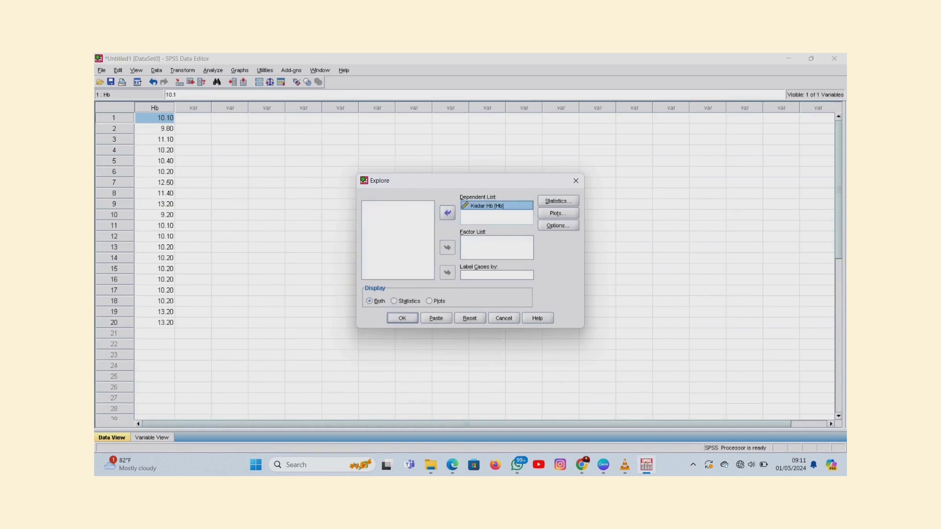
# Add a histogram and normality plots with tests to the Explore analysis and run it
pyautogui.click(558, 213)
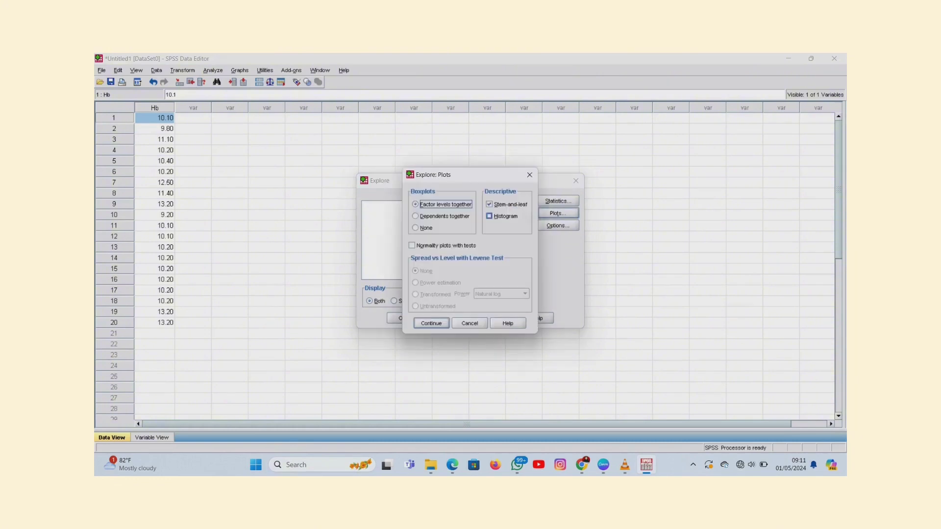
pyautogui.hotkey('alt', 'h')
pyautogui.press('Tab')
pyautogui.press('space')
pyautogui.press('Return')
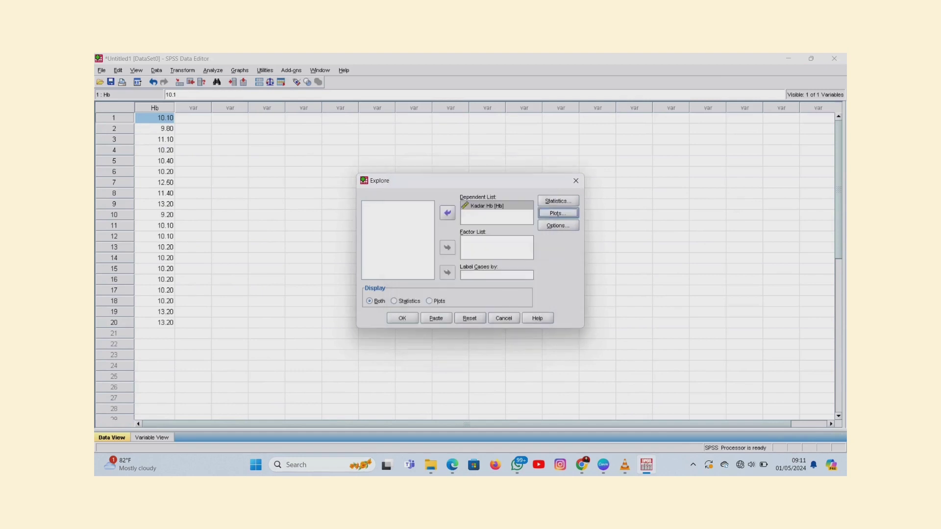
pyautogui.press('Return')
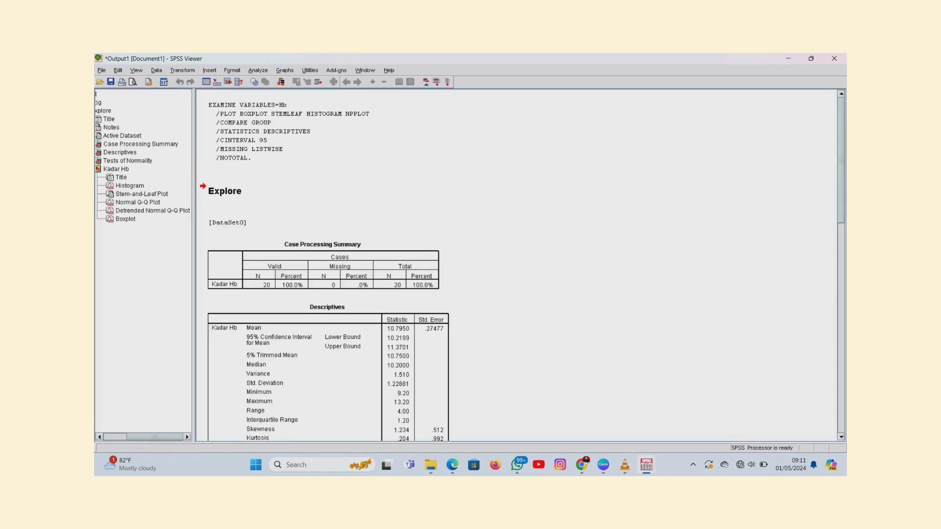
# Examine the Explore output for Kadar Hb, including the descriptives, tests of normality, histogram and normal Q-Q plots
pyautogui.scroll(-1, 522, 266)
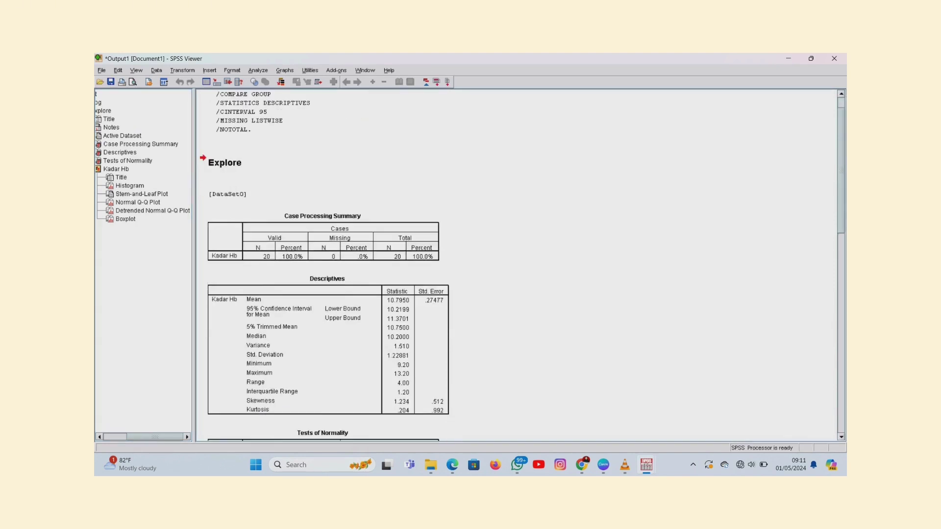
pyautogui.scroll(-2, 522, 266)
pyautogui.scroll(-1, 523, 266)
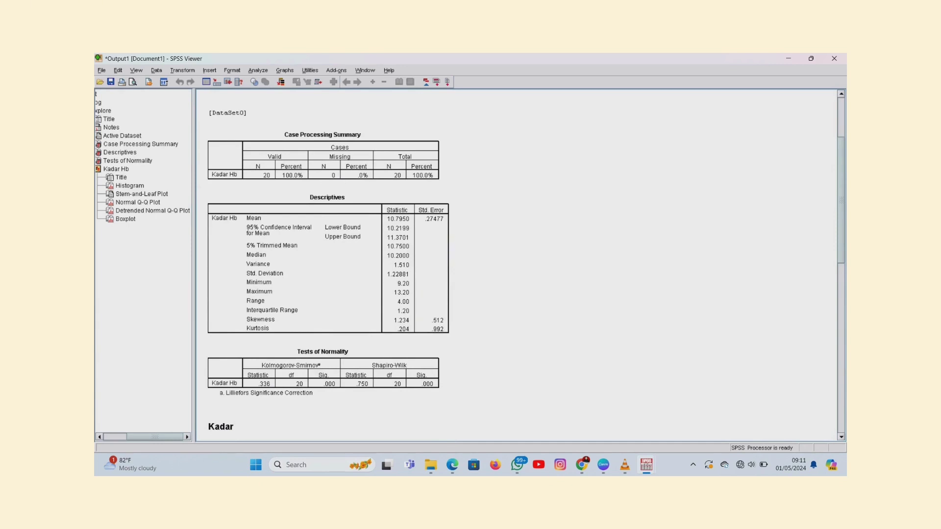
pyautogui.scroll(-2, 520, 265)
pyautogui.scroll(2, 519, 265)
pyautogui.scroll(-2, 519, 264)
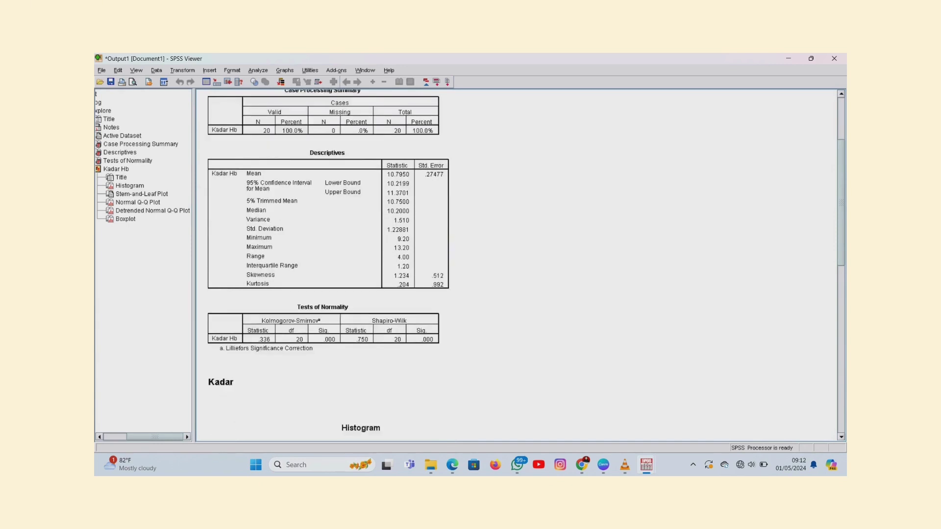
pyautogui.scroll(-10, 520, 264)
pyautogui.scroll(1, 520, 265)
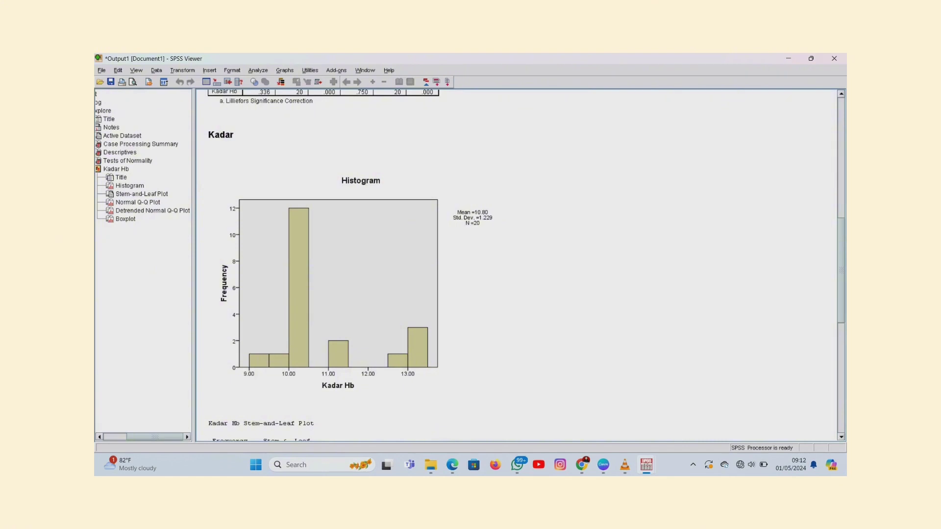
pyautogui.scroll(-1, 519, 265)
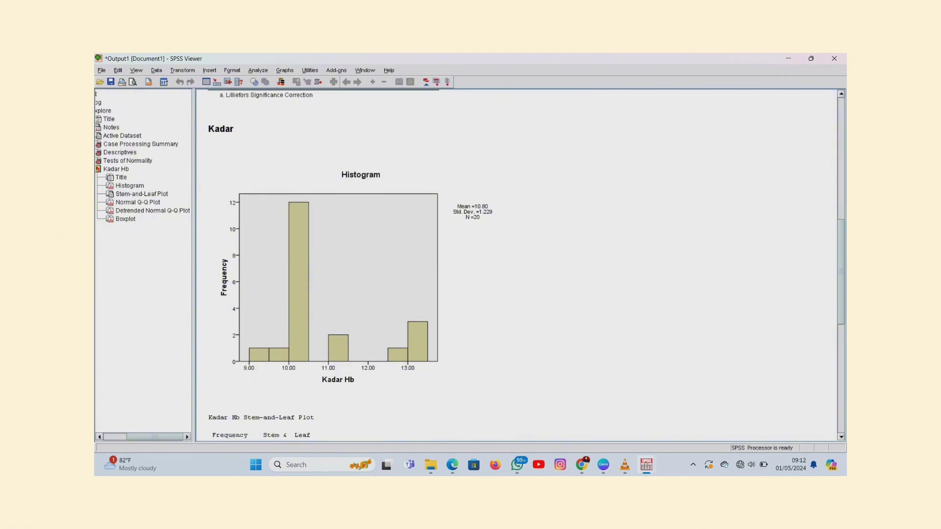
pyautogui.scroll(-5, 517, 265)
pyautogui.scroll(-10, 519, 265)
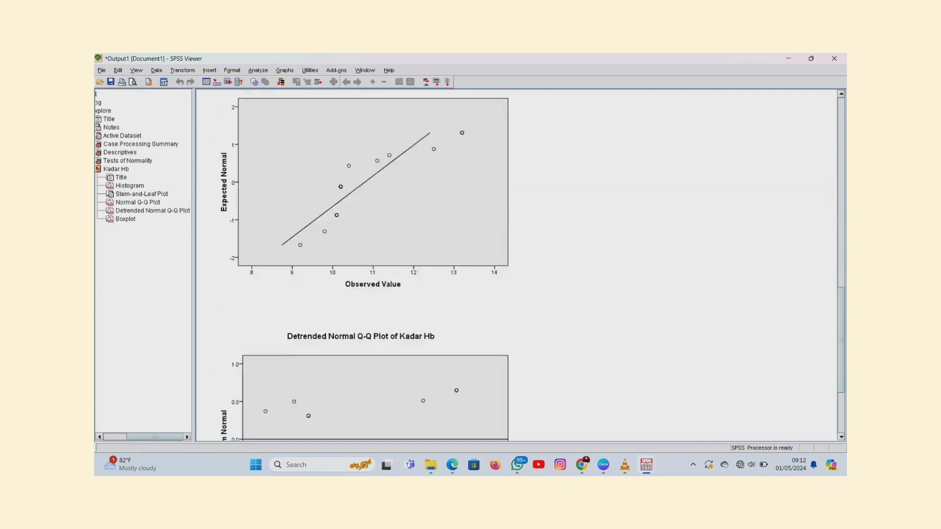
# Examine the detrended normal Q-Q plot and the boxplot of Kadar Hb in the Explore output
pyautogui.scroll(1, 365, 274)
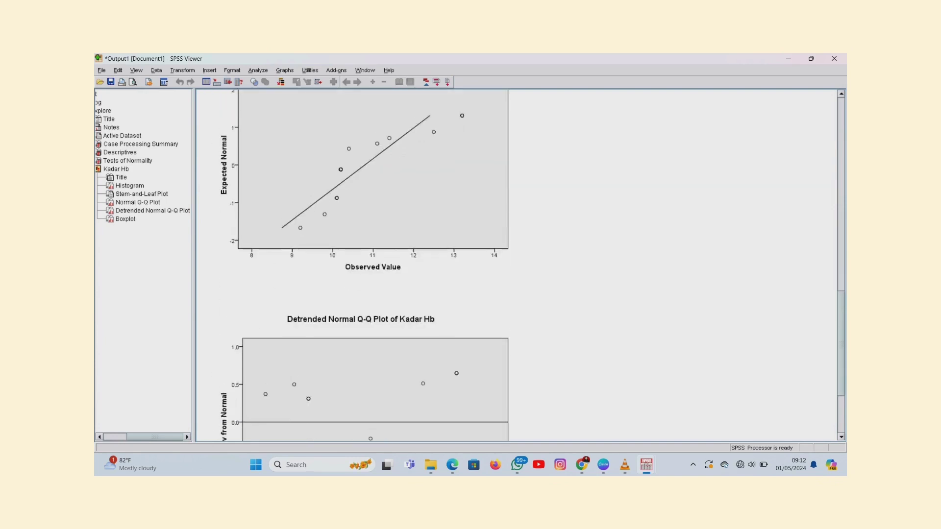
pyautogui.scroll(-9, 517, 264)
pyautogui.scroll(7, 517, 264)
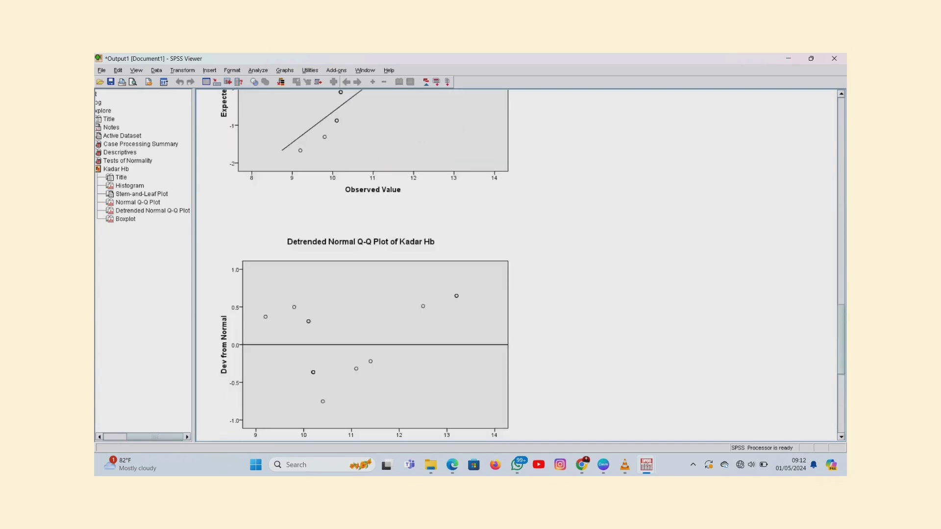
pyautogui.scroll(-1, 517, 264)
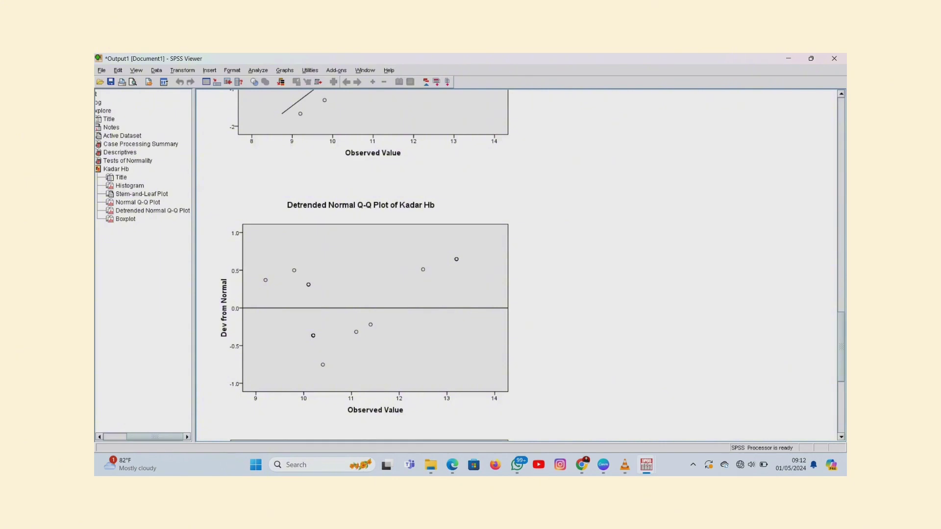
pyautogui.scroll(-2, 517, 265)
pyautogui.scroll(-4, 517, 264)
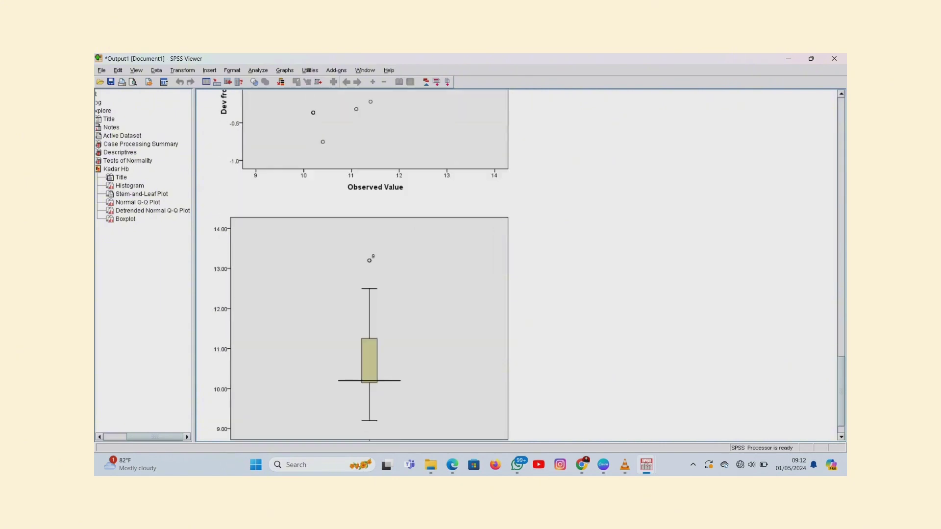
pyautogui.scroll(-1, 517, 265)
pyautogui.scroll(-1, 517, 264)
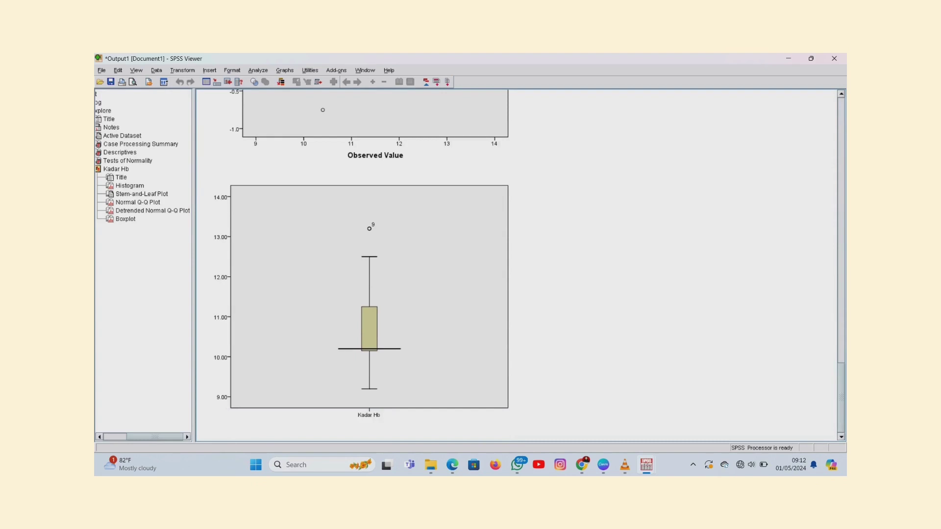
pyautogui.scroll(1, 517, 265)
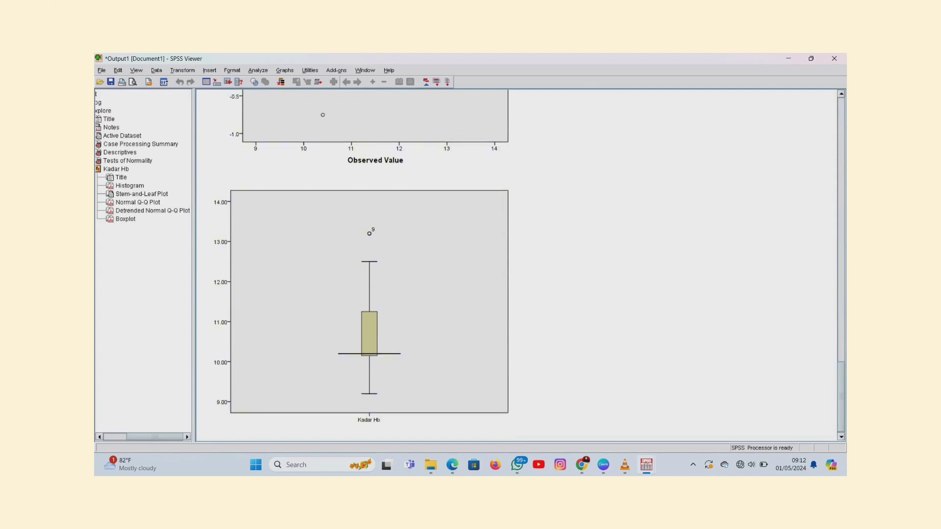
pyautogui.scroll(1, 516, 265)
pyautogui.scroll(-1, 517, 265)
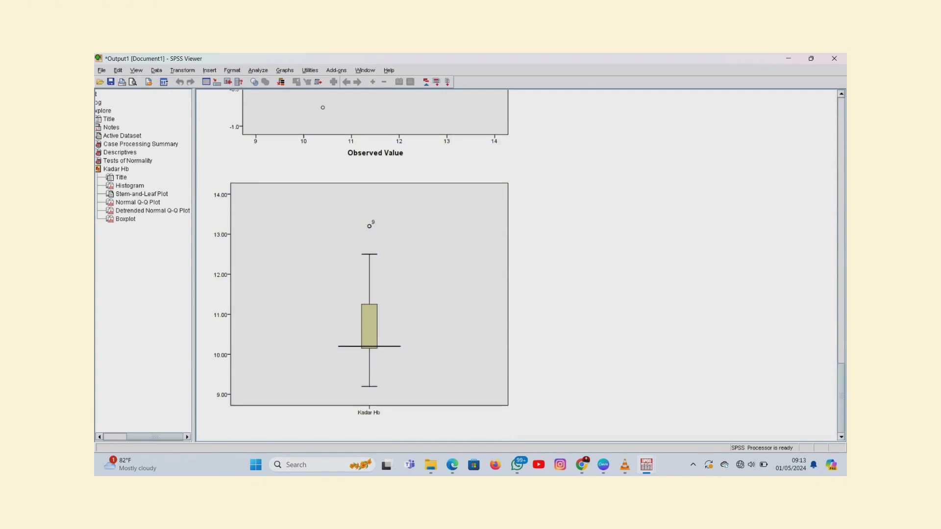
# Review the normal Q-Q plot, histogram, Tests of Normality and Descriptives tables for Kadar Hb again
pyautogui.scroll(10, 517, 264)
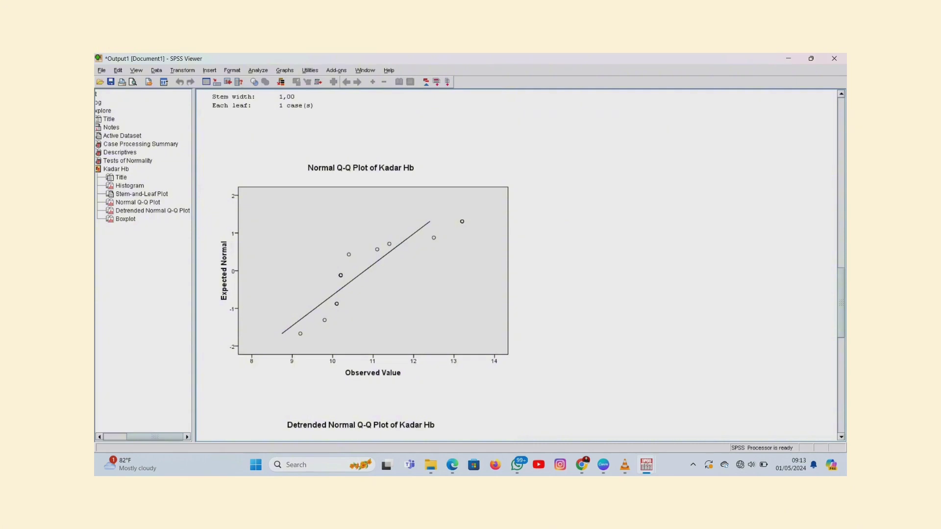
pyautogui.scroll(-3, 517, 265)
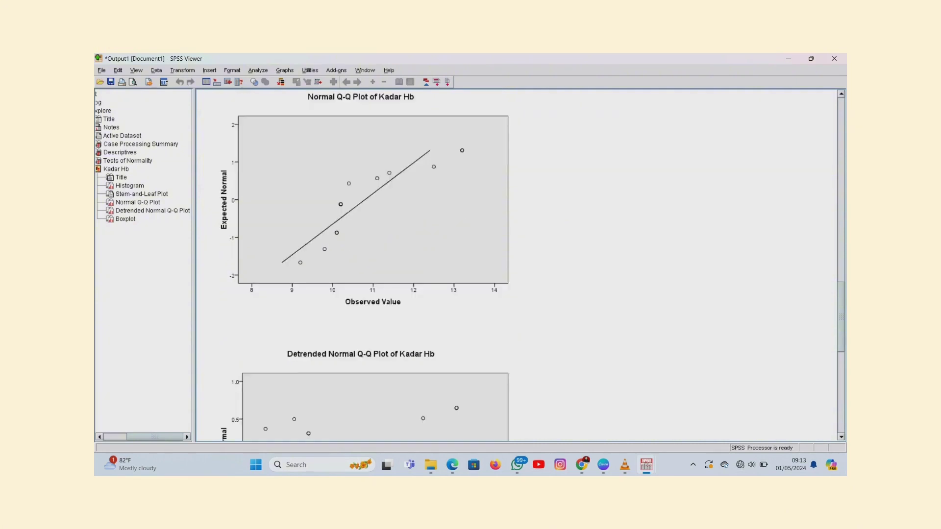
pyautogui.scroll(1, 517, 264)
pyautogui.scroll(20, 517, 265)
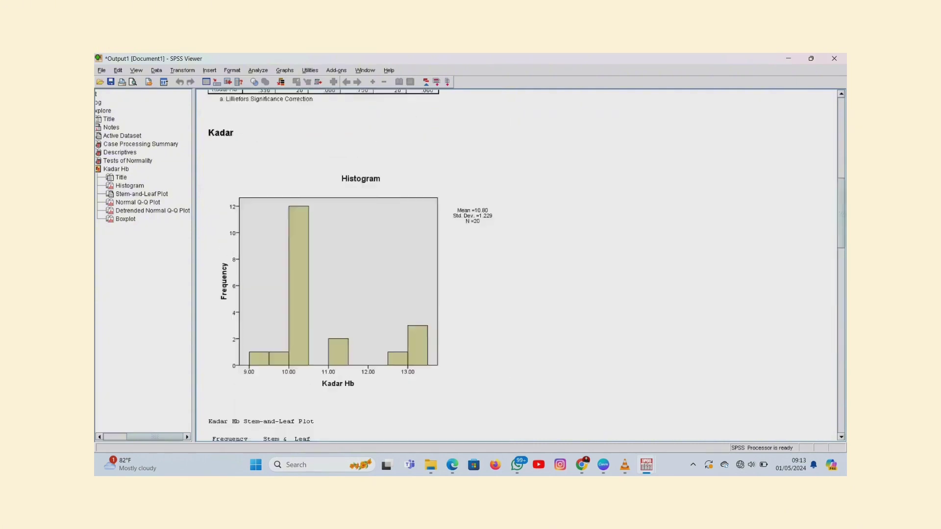
pyautogui.scroll(1, 517, 265)
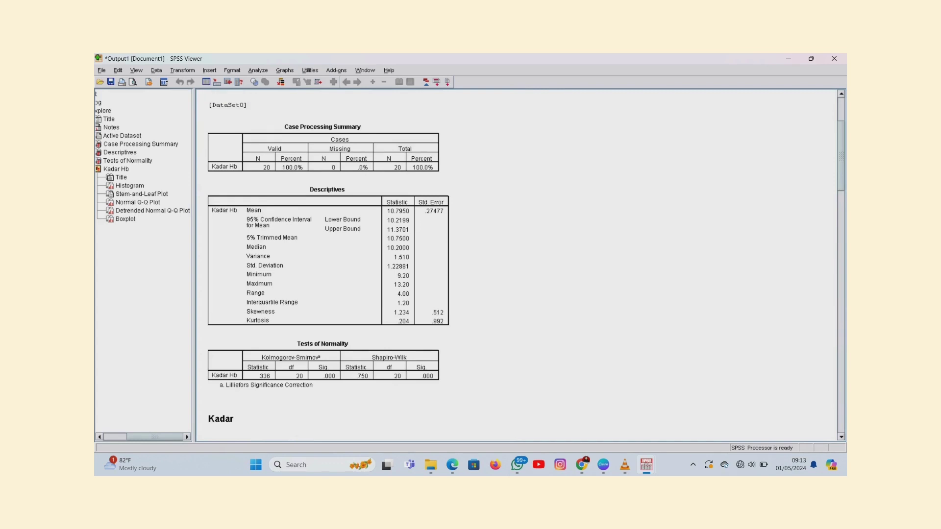